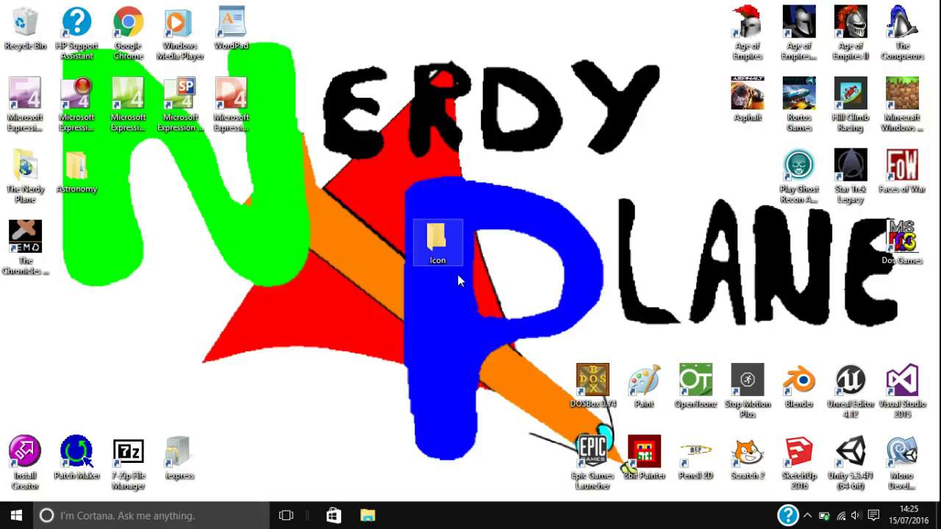
# Check that the desktop Icon folder is empty, then start Paint.
pyautogui.doubleClick(440, 232)
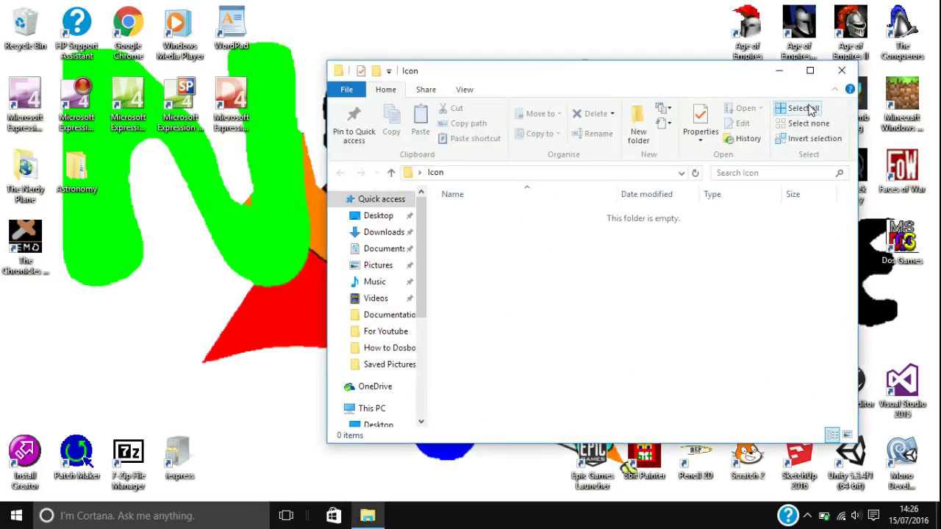
pyautogui.click(842, 69)
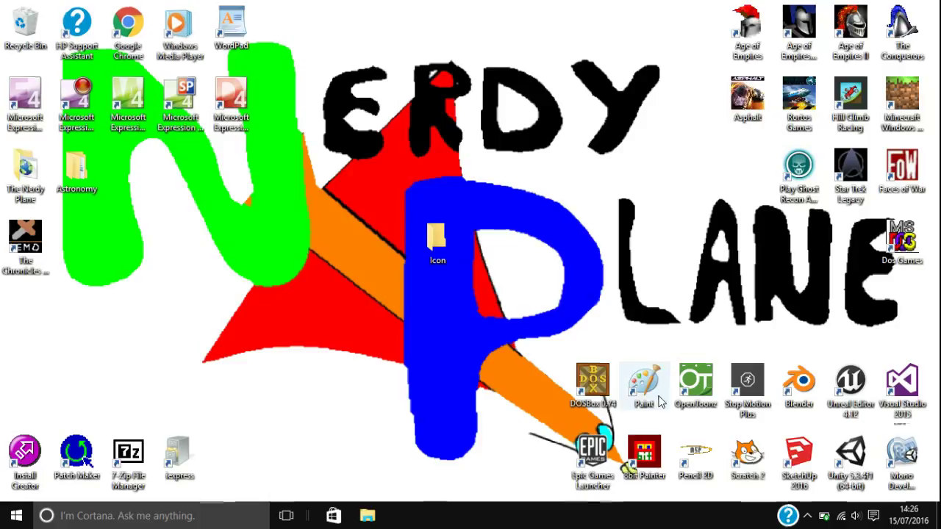
pyautogui.doubleClick(658, 397)
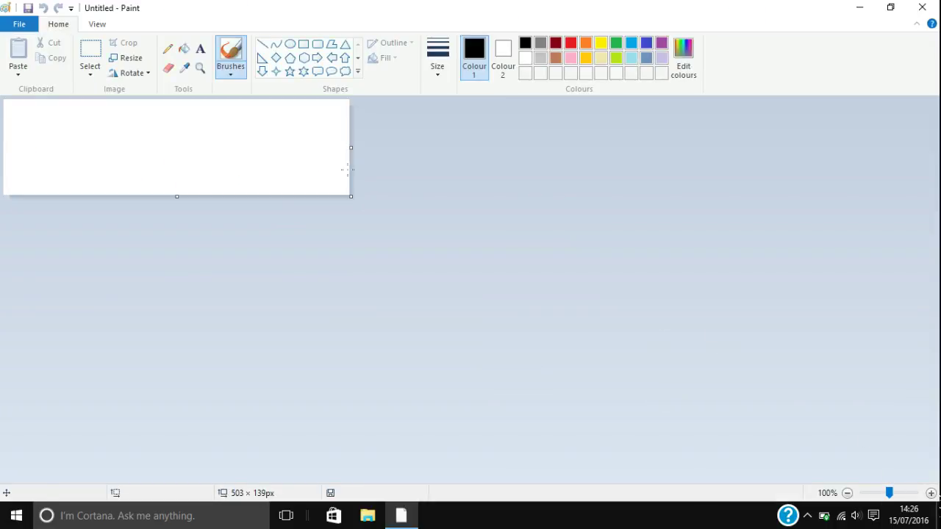
# Resize the blank canvas to exactly 40×40 pixels and zoom in on it.
pyautogui.moveTo(350, 197)
pyautogui.mouseDown()
pyautogui.moveTo(289, 211)
pyautogui.moveTo(179, 160)
pyautogui.moveTo(30, 125)
pyautogui.mouseUp()
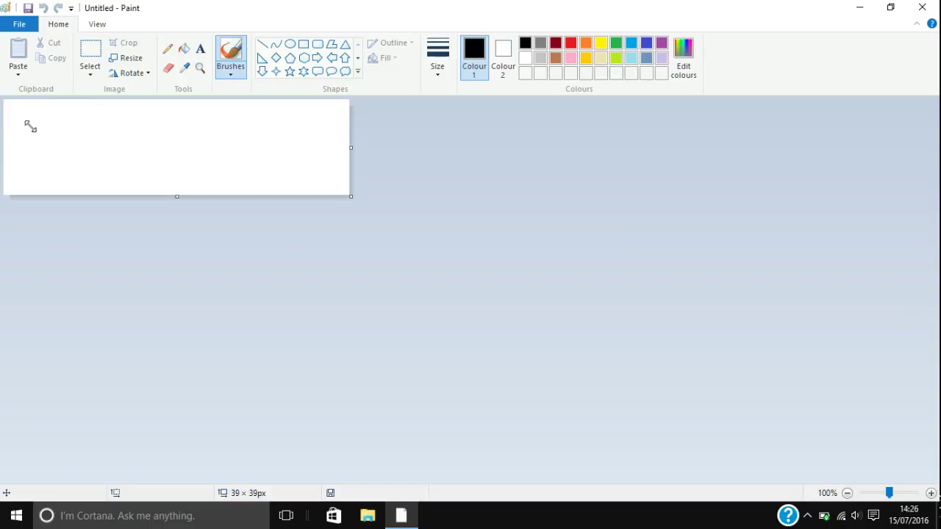
pyautogui.click(931, 493)
pyautogui.click(931, 493)
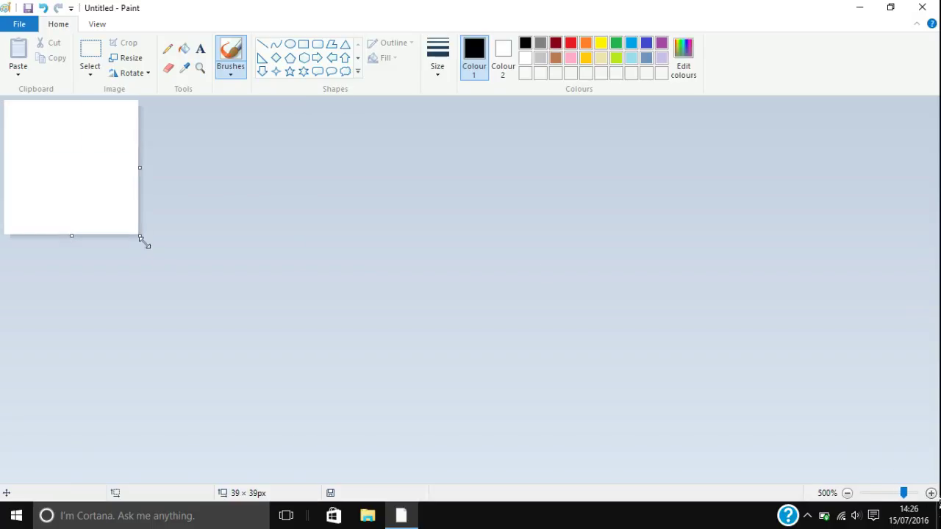
pyautogui.moveTo(141, 237); pyautogui.dragTo(143, 239)
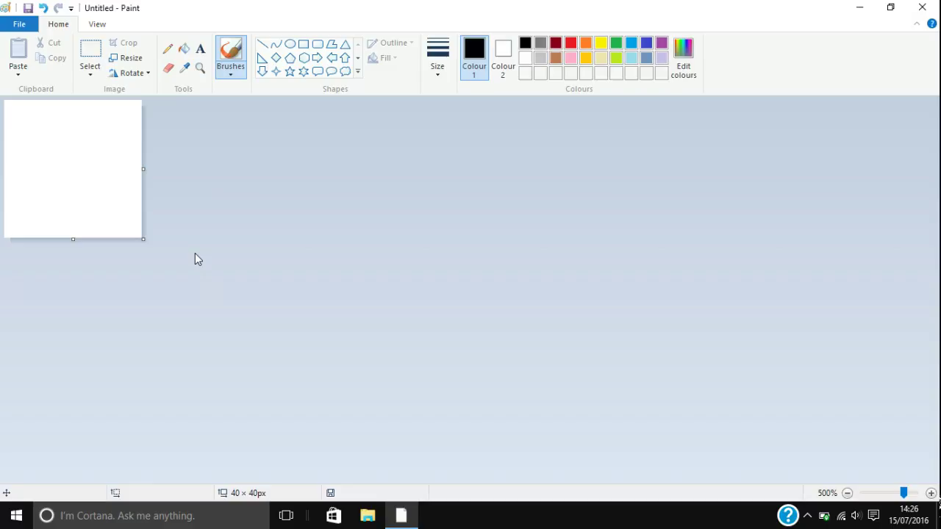
pyautogui.click(857, 8)
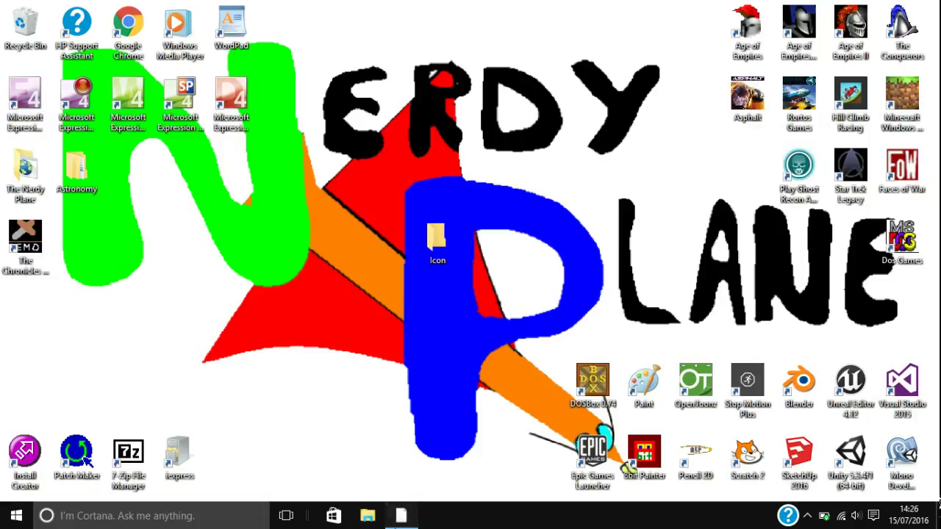
pyautogui.hotkey('alt', 'Tab')
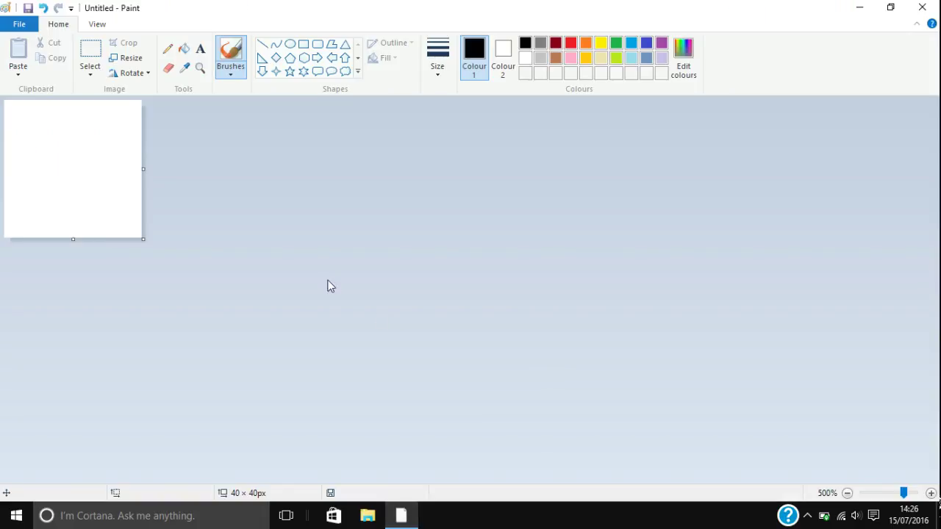
# Fill the canvas black and draw an orange rectangle near its centre.
pyautogui.click(184, 49)
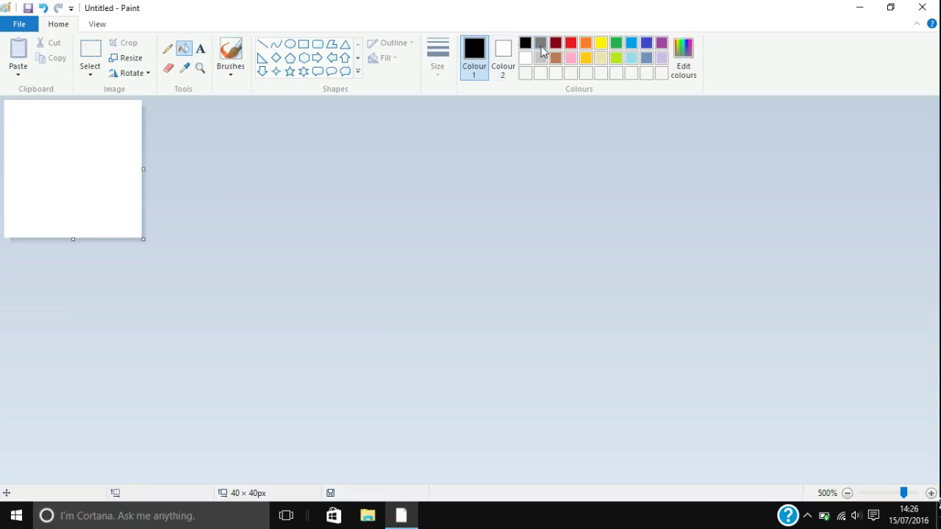
pyautogui.click(85, 197)
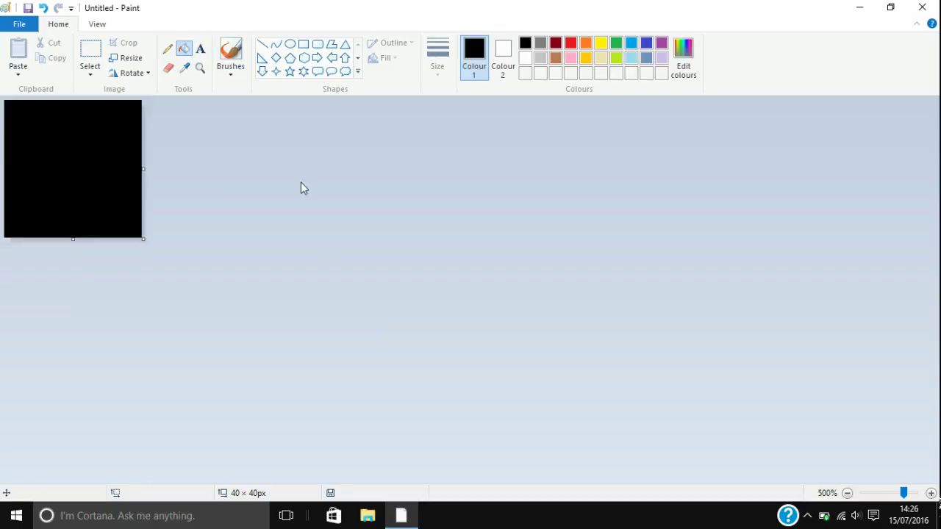
pyautogui.click(586, 45)
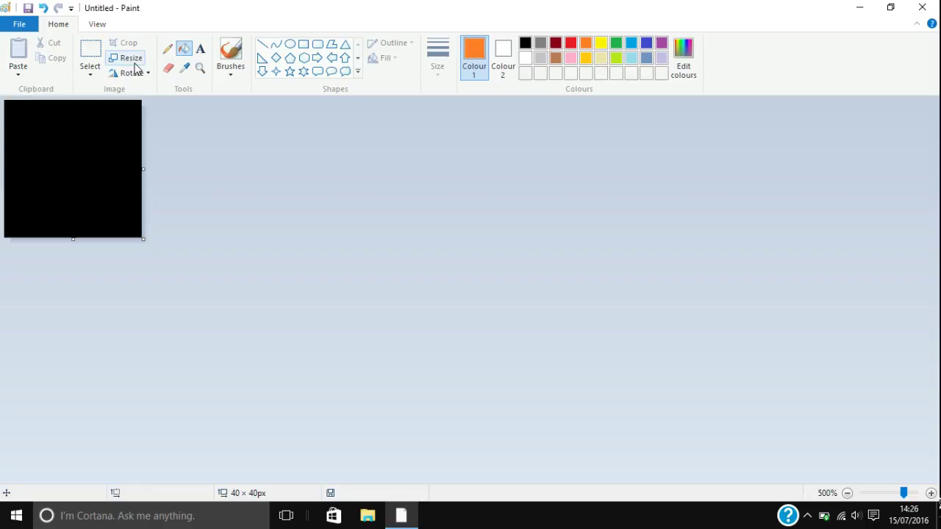
pyautogui.click(302, 44)
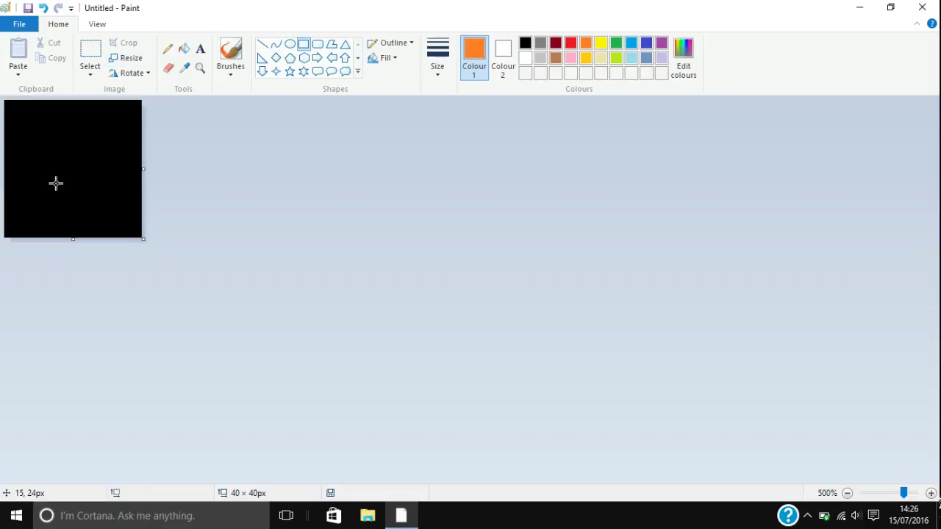
pyautogui.moveTo(48, 171); pyautogui.dragTo(104, 203)
pyautogui.click(45, 105)
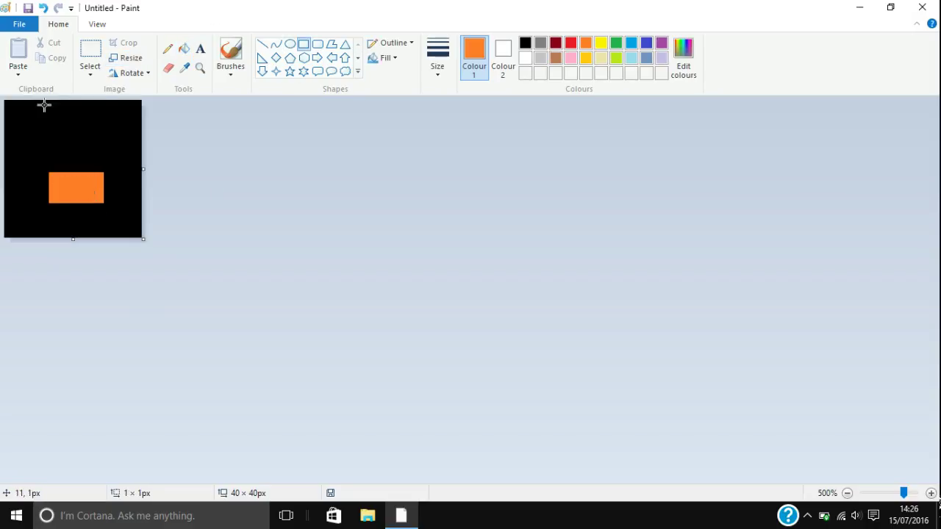
# Add a grey bar across the top and a brown rectangle overlapping the orange one.
pyautogui.moveTo(35, 100); pyautogui.dragTo(114, 131)
pyautogui.click(556, 58)
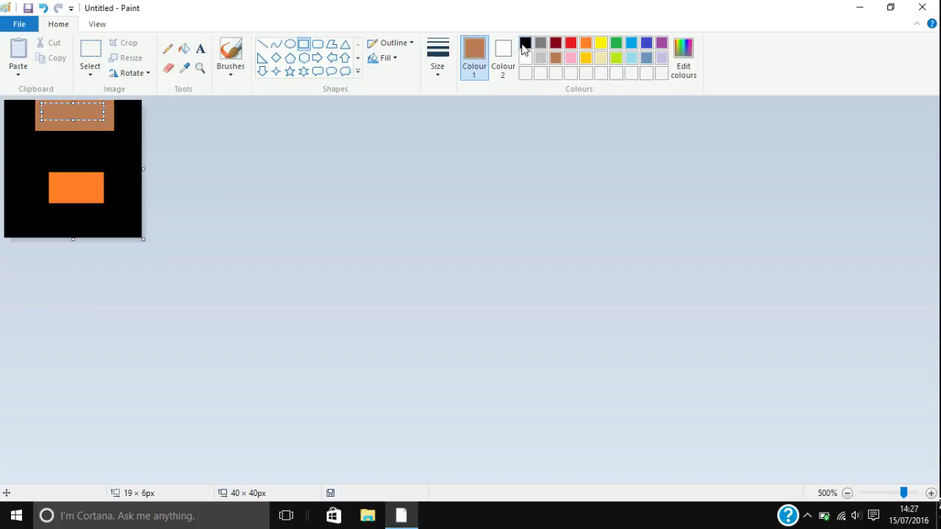
pyautogui.click(525, 42)
pyautogui.click(257, 230)
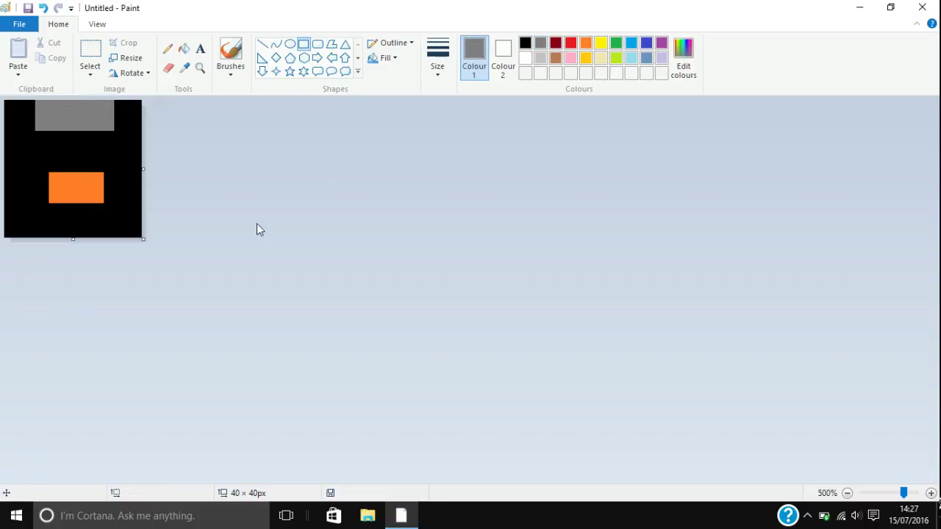
pyautogui.click(556, 58)
pyautogui.moveTo(80, 155); pyautogui.dragTo(135, 193)
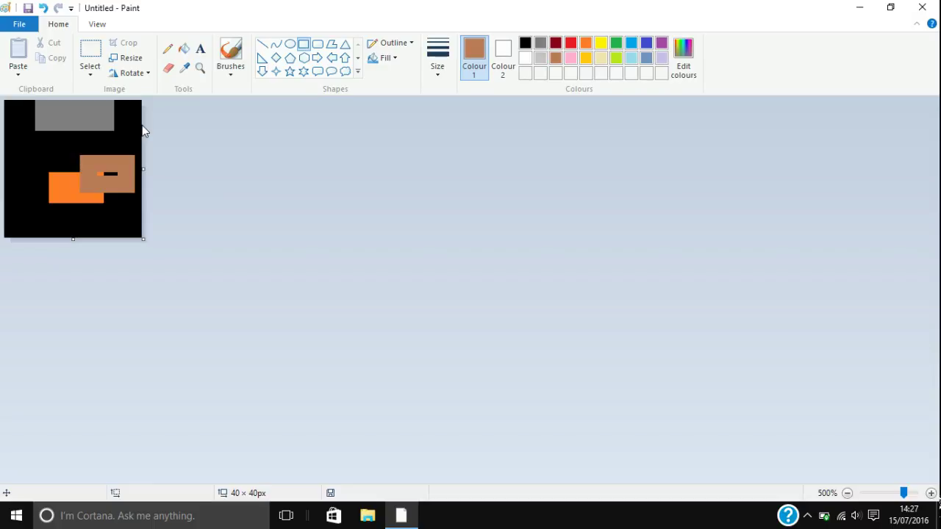
# Start Save As, choose the Desktop as location and name the file 'Icon'.
pyautogui.click(19, 24)
pyautogui.click(59, 138)
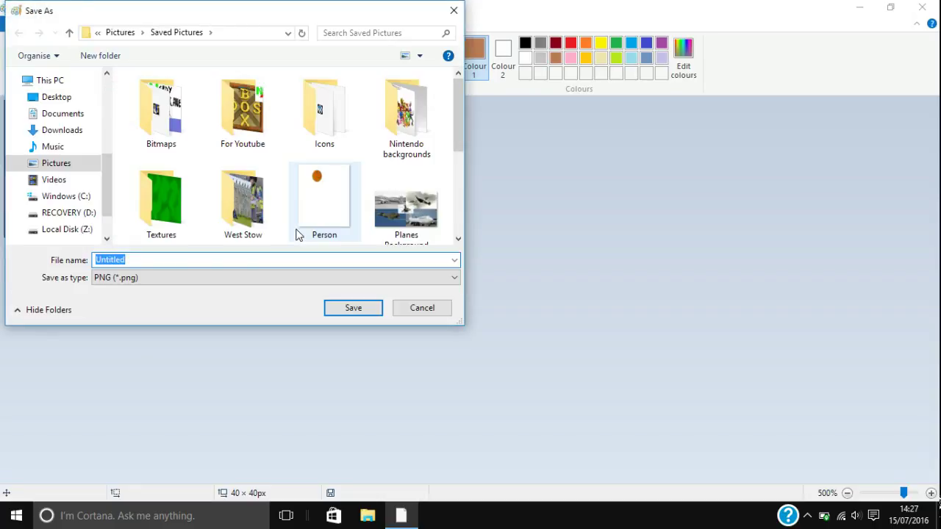
pyautogui.click(74, 103)
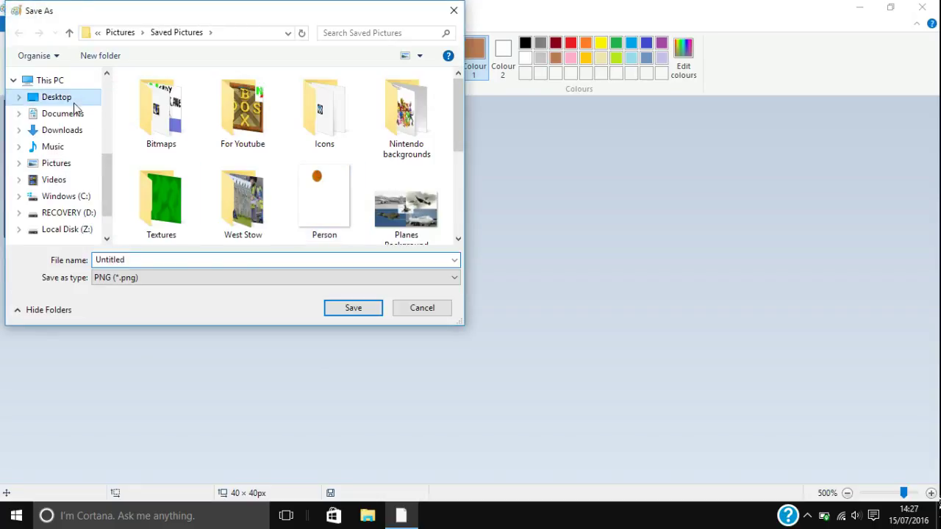
pyautogui.click(146, 280)
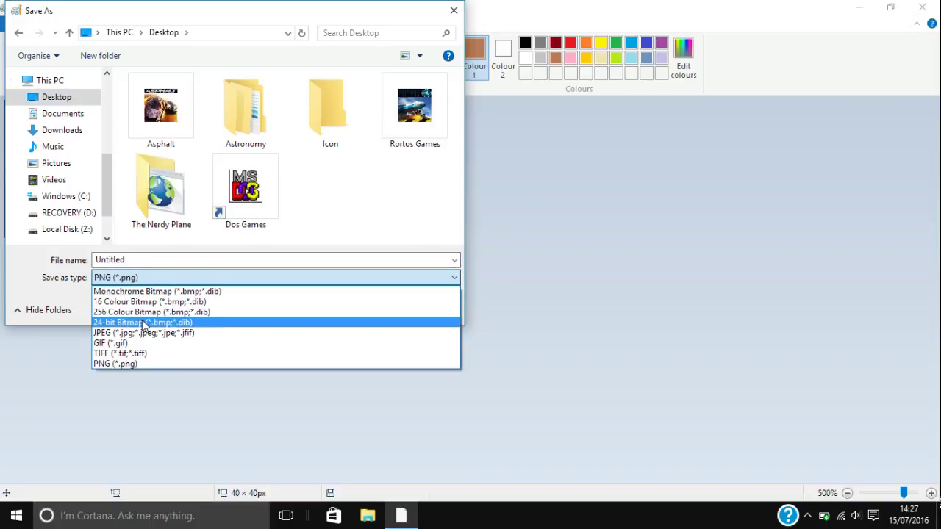
pyautogui.click(143, 260)
pyautogui.doubleClick(144, 260)
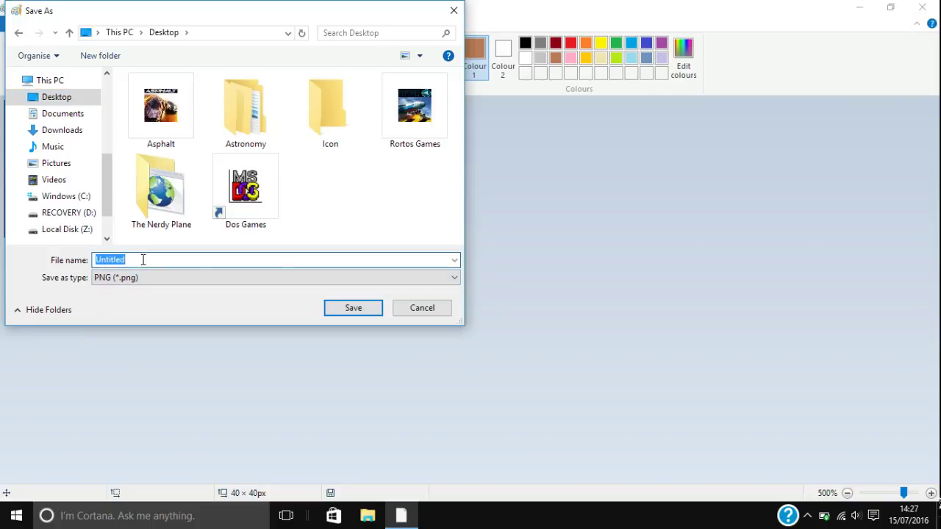
pyautogui.write('Icon')
# Set the type to 24-bit Bitmap and save the file as Icon.ico.
pyautogui.click(142, 280)
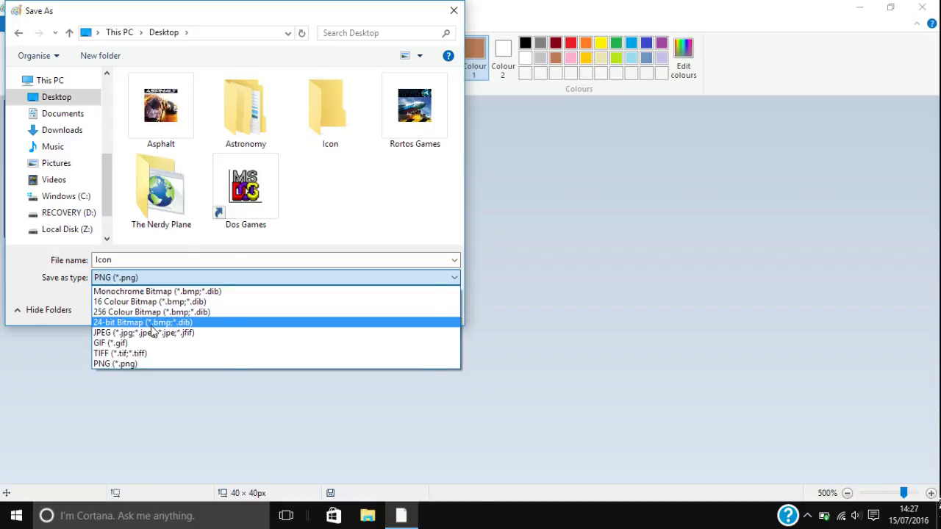
pyautogui.click(151, 326)
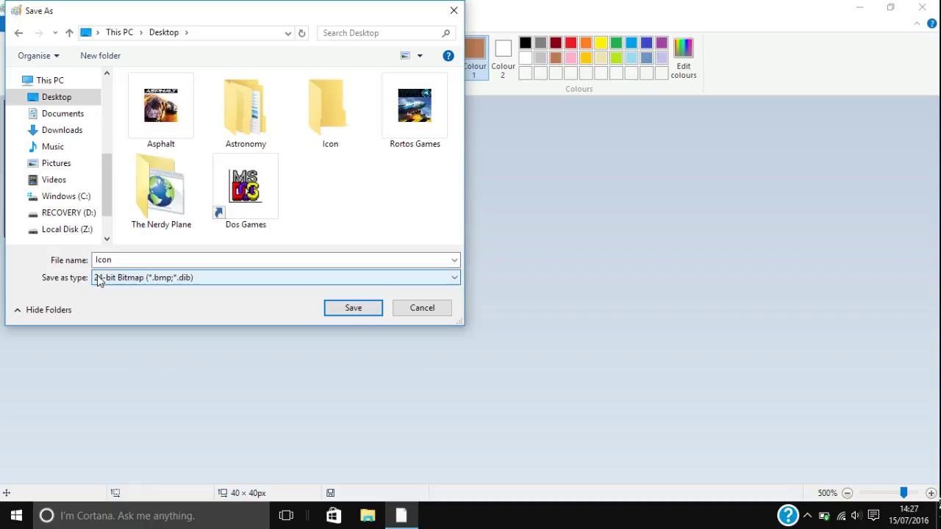
pyautogui.click(126, 283)
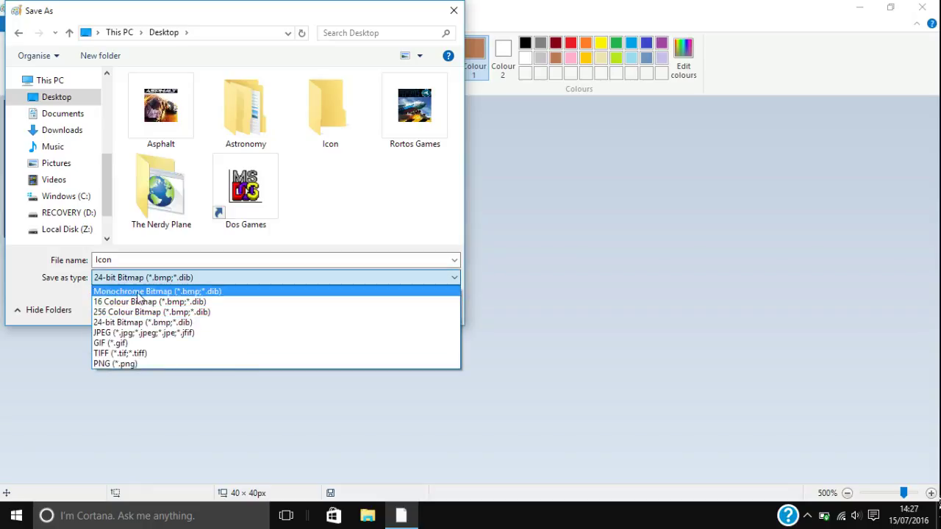
pyautogui.click(127, 325)
pyautogui.write('.')
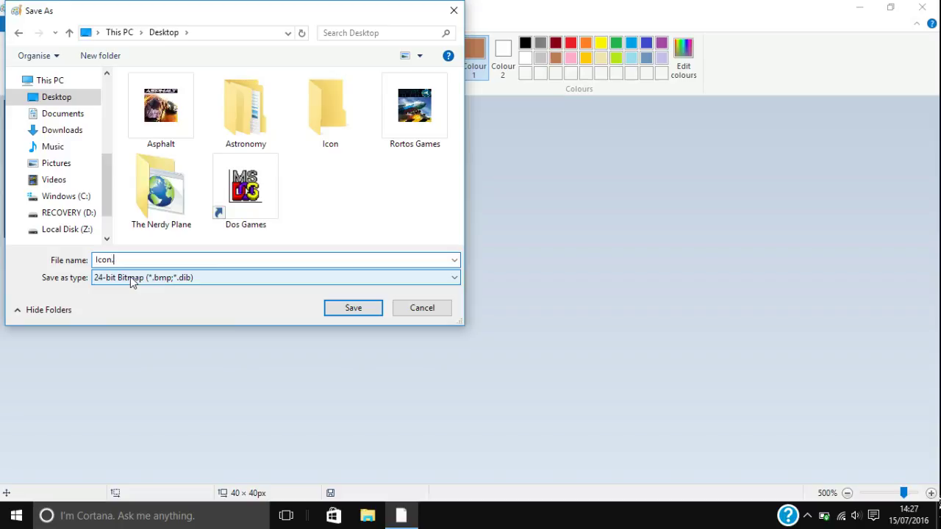
pyautogui.write('ico')
pyautogui.click(361, 312)
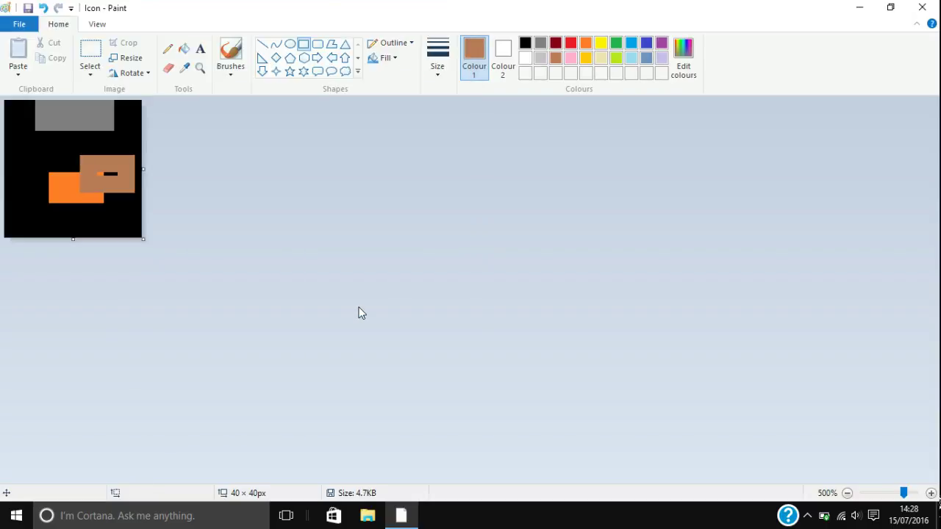
# Move Icon.ico toward the desktop centre and view its Properties.
pyautogui.click(858, 8)
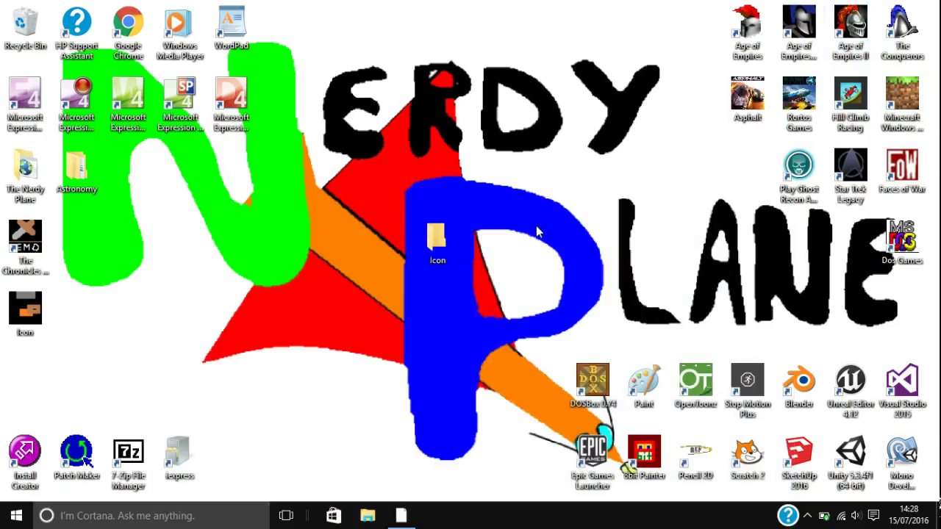
pyautogui.moveTo(25, 313); pyautogui.dragTo(278, 235)
pyautogui.rightClick(278, 235)
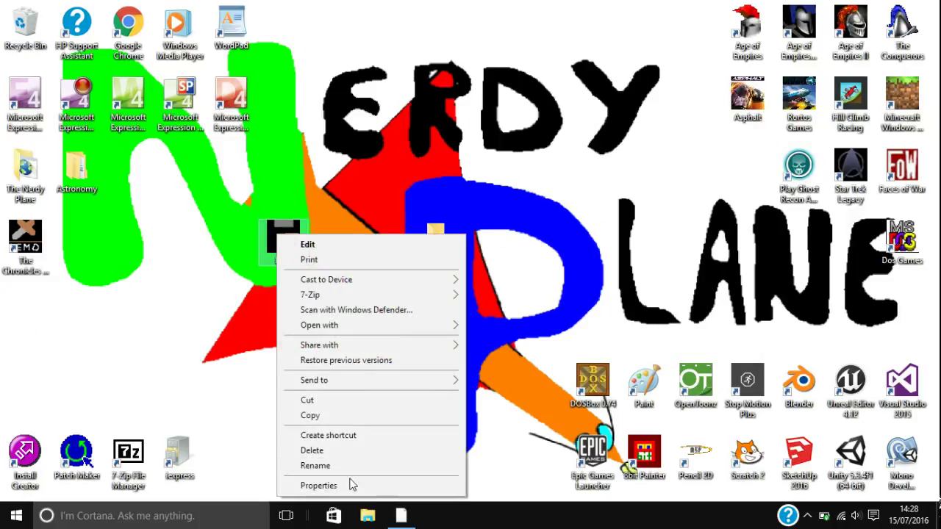
pyautogui.click(352, 485)
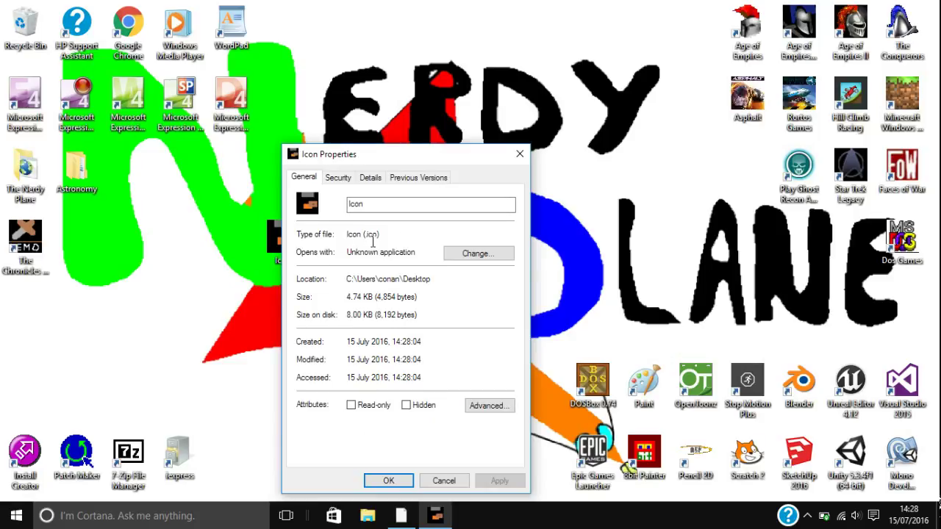
# Close the Icon.ico Properties window and close Paint.
pyautogui.click(519, 153)
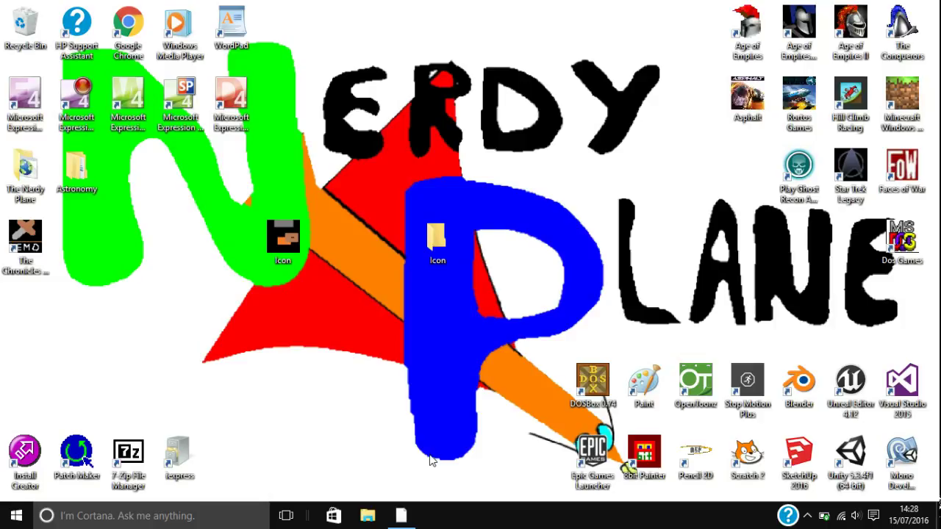
pyautogui.click(401, 515)
pyautogui.click(929, 5)
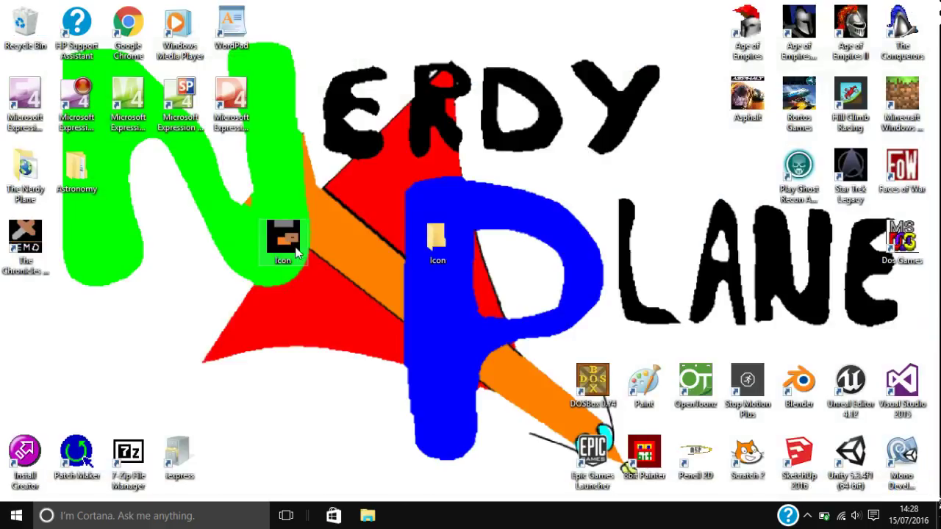
pyautogui.rightClick(438, 238)
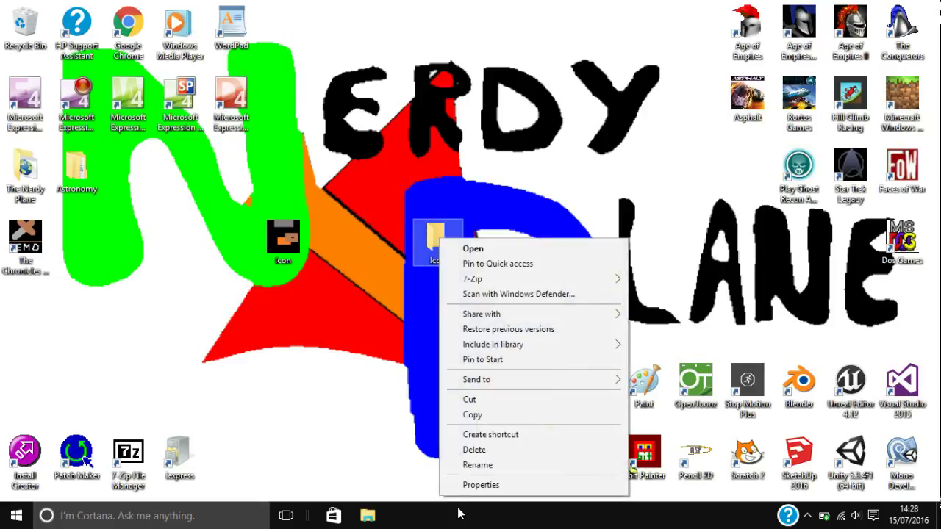
pyautogui.click(390, 380)
pyautogui.rightClick(434, 245)
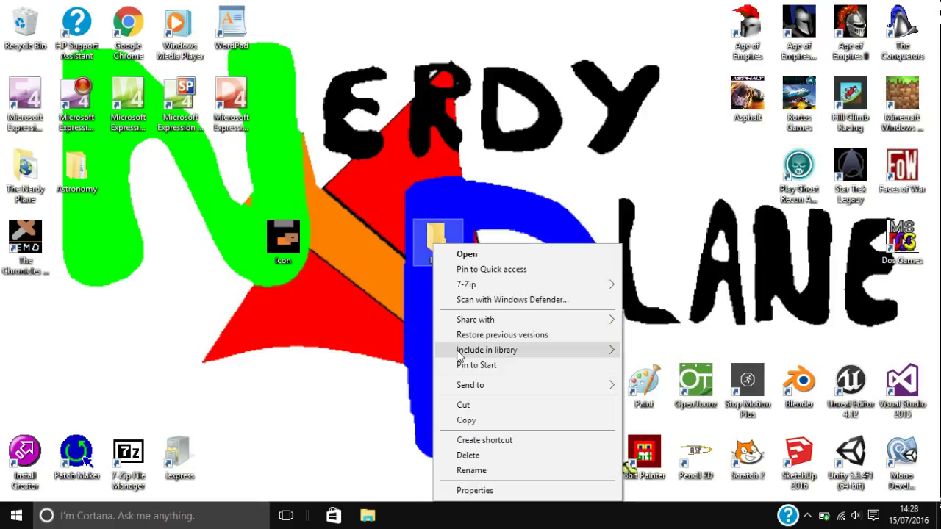
pyautogui.click(396, 334)
pyautogui.click(505, 259)
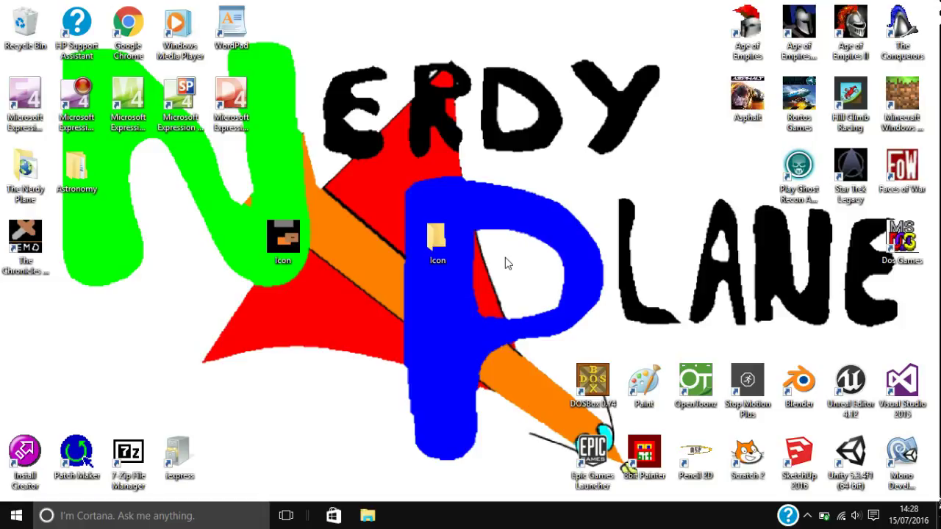
pyautogui.rightClick(431, 252)
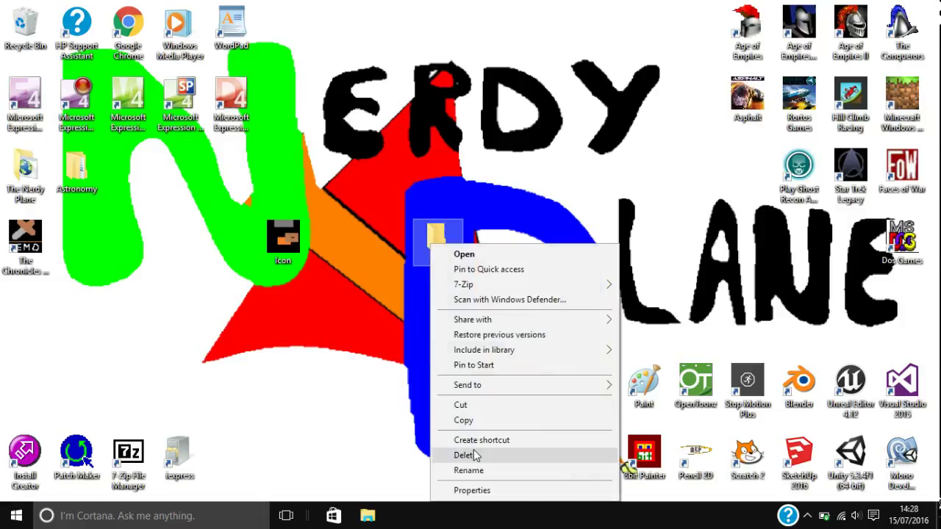
pyautogui.click(476, 490)
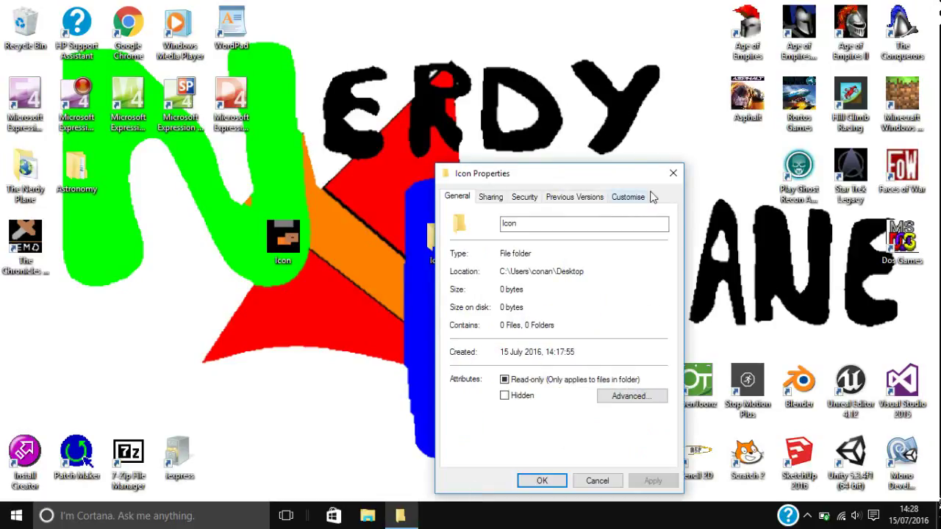
pyautogui.click(675, 170)
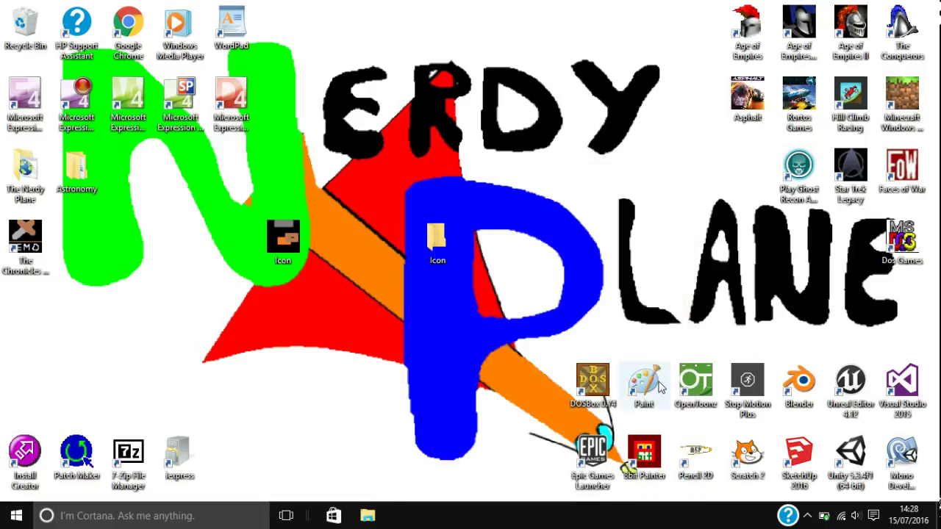
pyautogui.rightClick(587, 393)
pyautogui.click(614, 375)
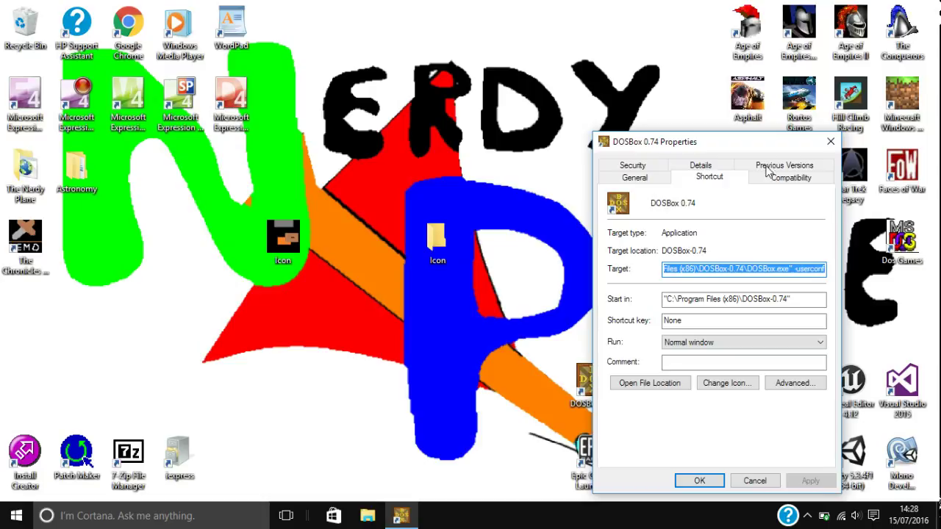
pyautogui.click(831, 143)
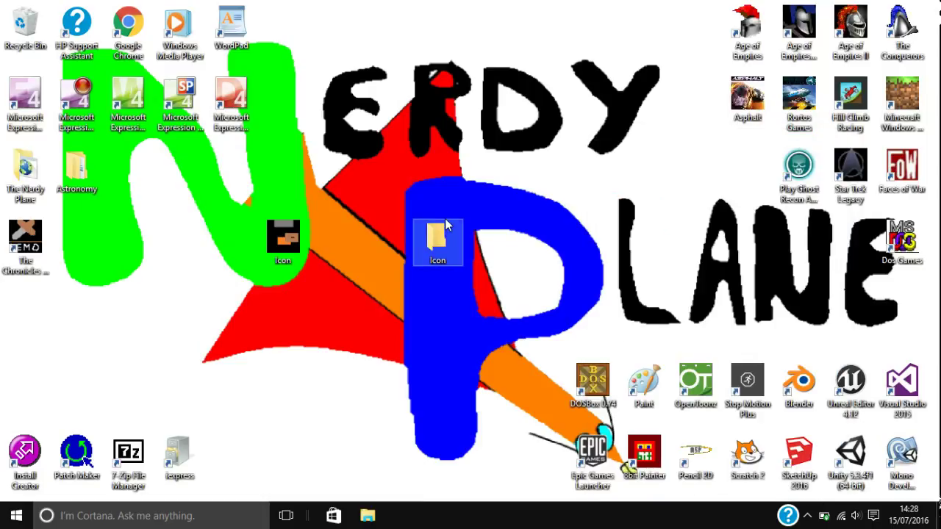
# Open the Icon folder's customisation settings and browse for a new icon file.
pyautogui.rightClick(413, 213)
pyautogui.click(476, 466)
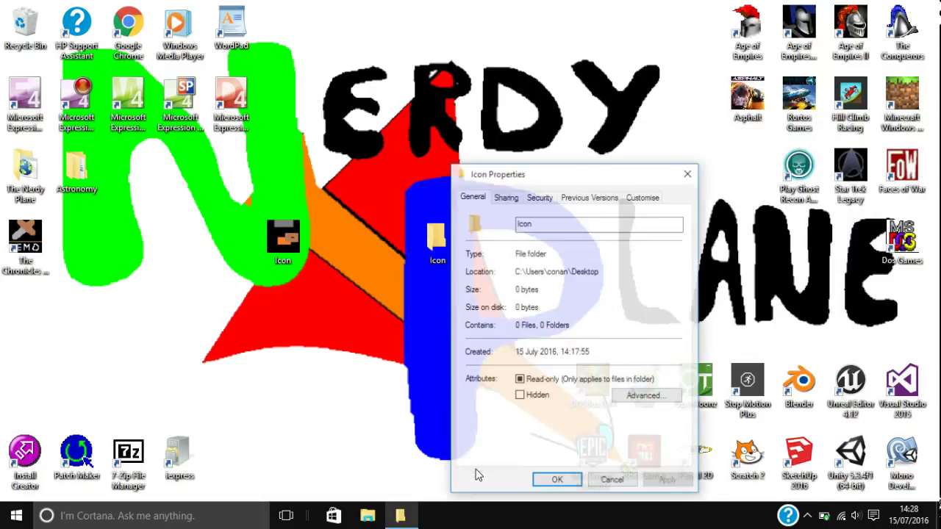
pyautogui.click(644, 197)
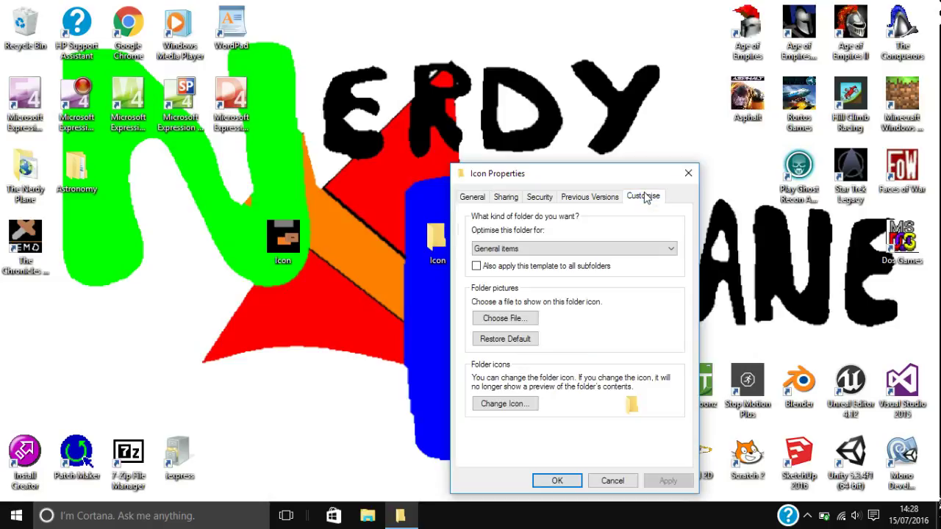
pyautogui.click(509, 404)
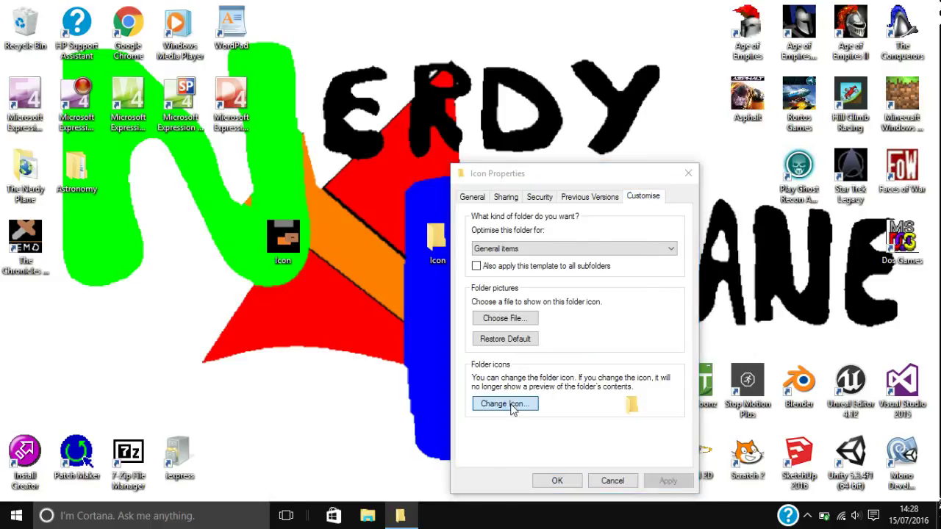
pyautogui.click(513, 408)
pyautogui.click(649, 279)
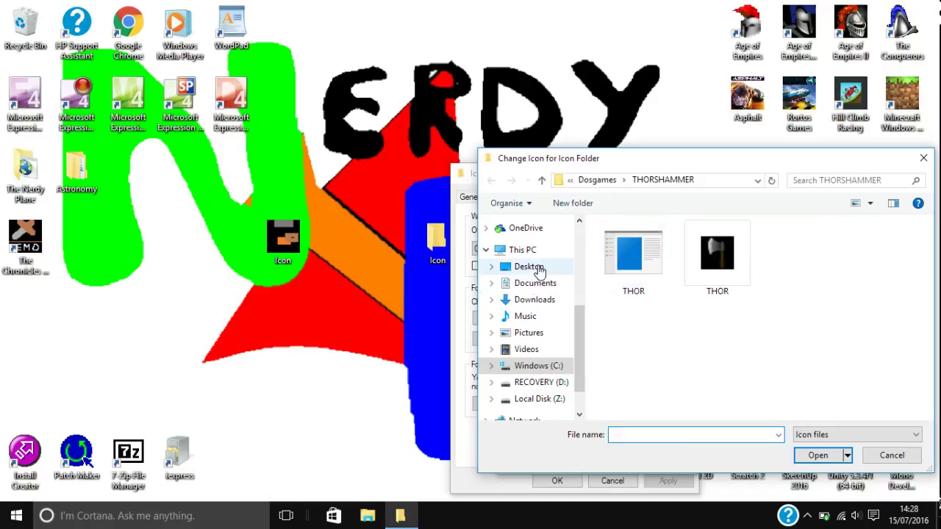
# Pick Desktop\Icon.ico as the folder icon, accept it and apply.
pyautogui.click(539, 269)
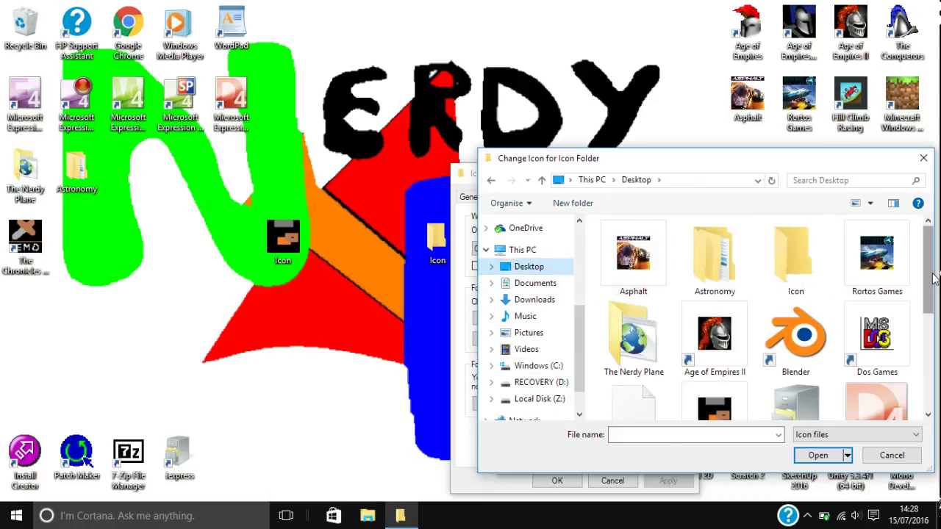
pyautogui.scroll(-2, 918, 276)
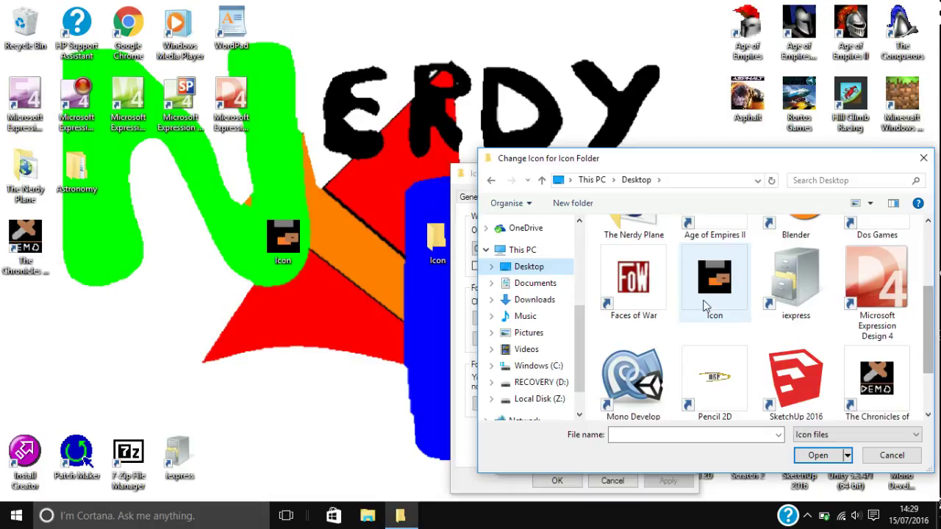
pyautogui.click(713, 294)
pyautogui.doubleClick(713, 294)
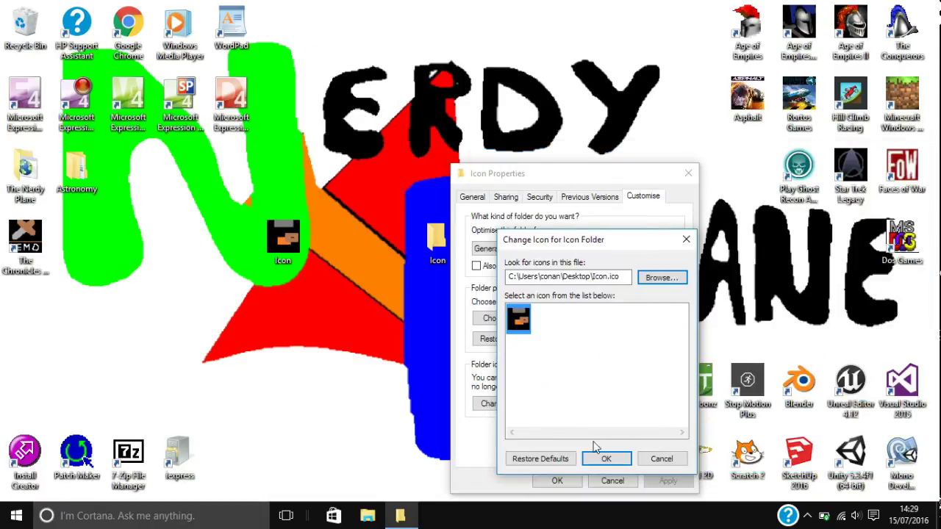
pyautogui.click(607, 460)
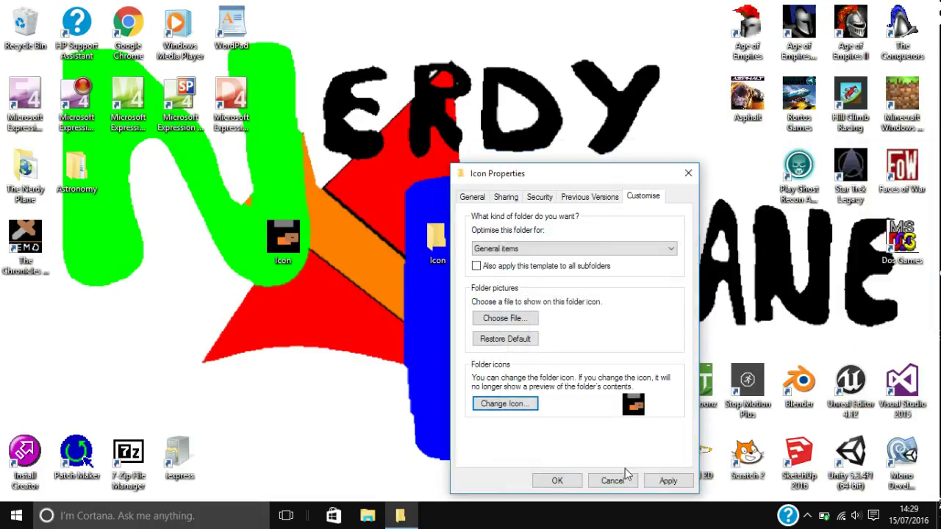
pyautogui.click(665, 482)
# Close the Icon folder's properties and open the folder to confirm it's still empty.
pyautogui.click(557, 482)
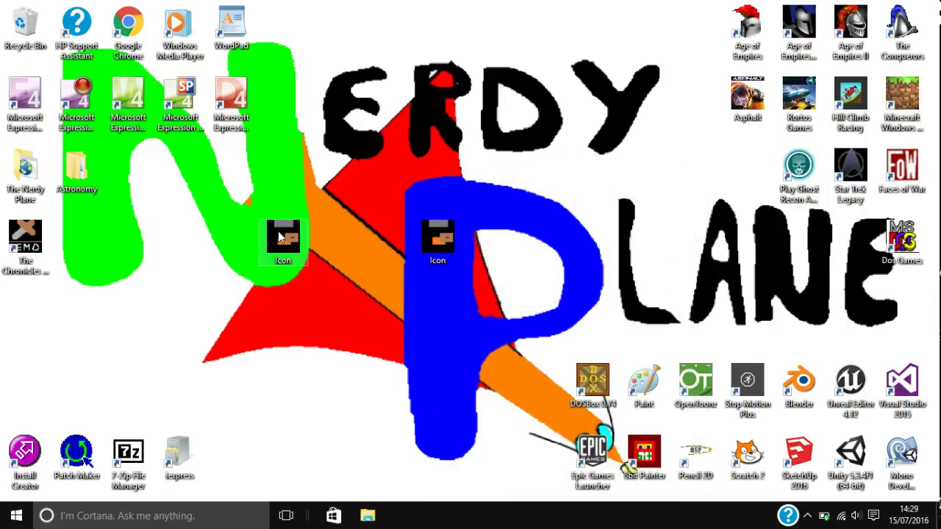
pyautogui.click(442, 231)
pyautogui.doubleClick(442, 231)
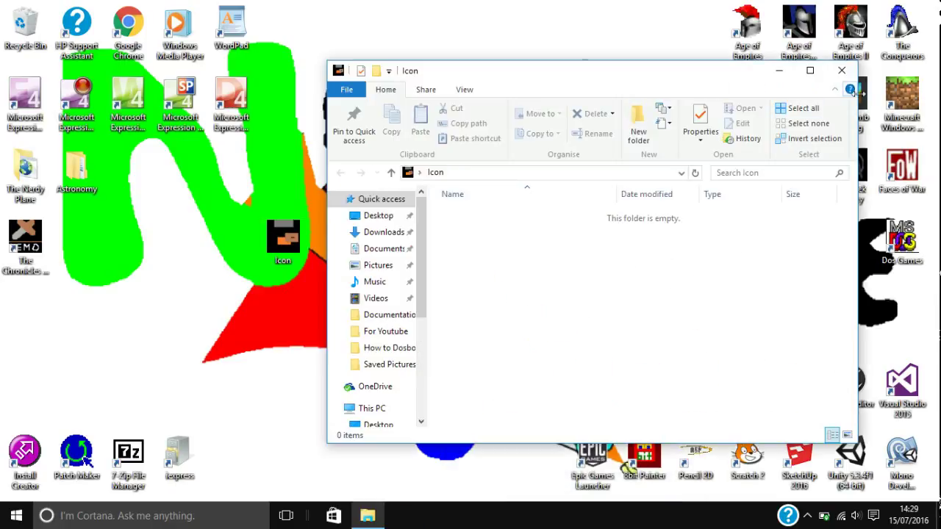
pyautogui.click(841, 76)
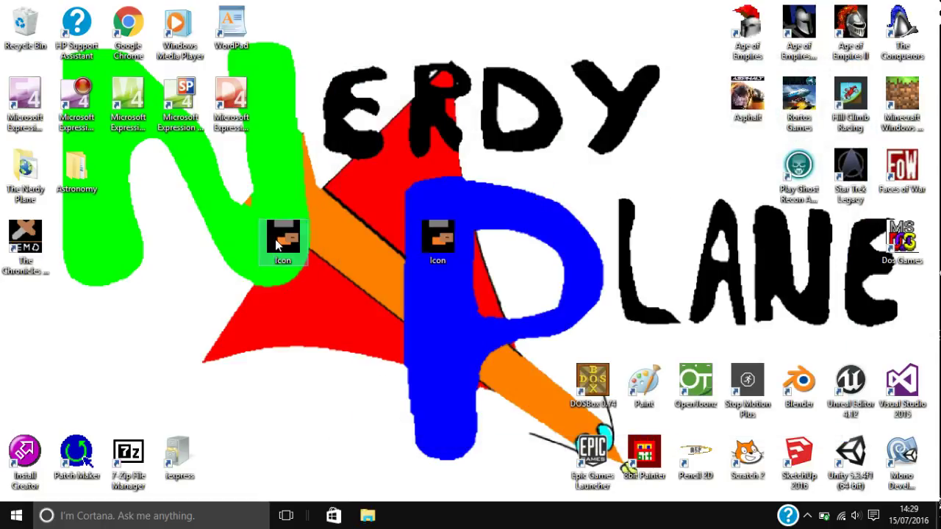
pyautogui.moveTo(283, 239)
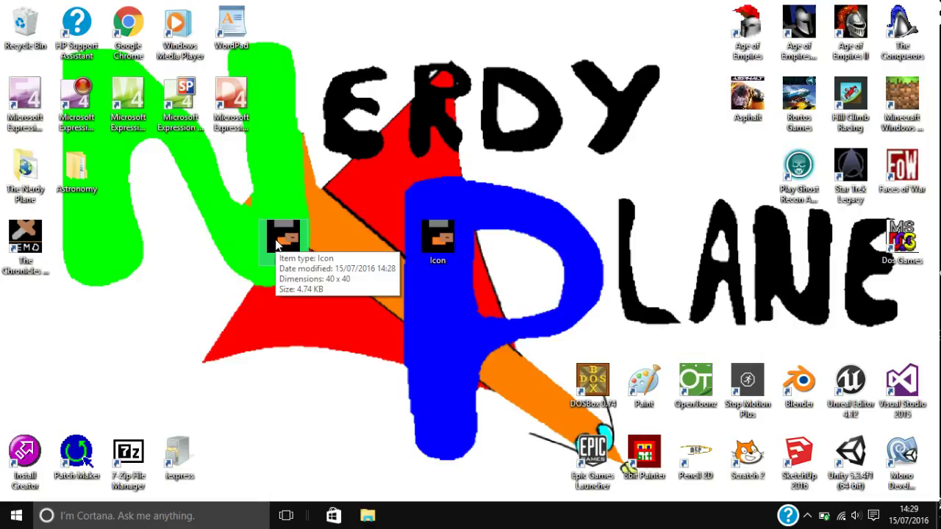
# Delete the Icon folder and confirm the removal.
pyautogui.rightClick(298, 242)
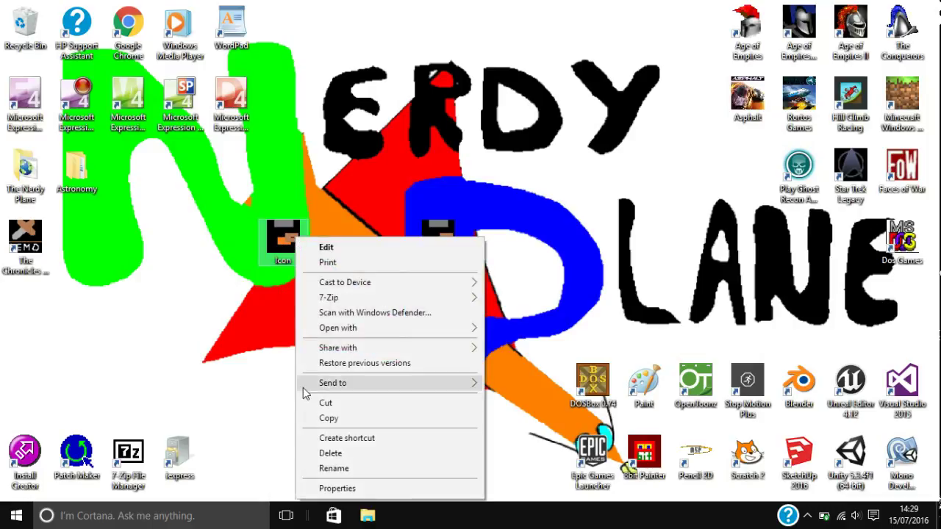
pyautogui.click(185, 402)
pyautogui.rightClick(415, 243)
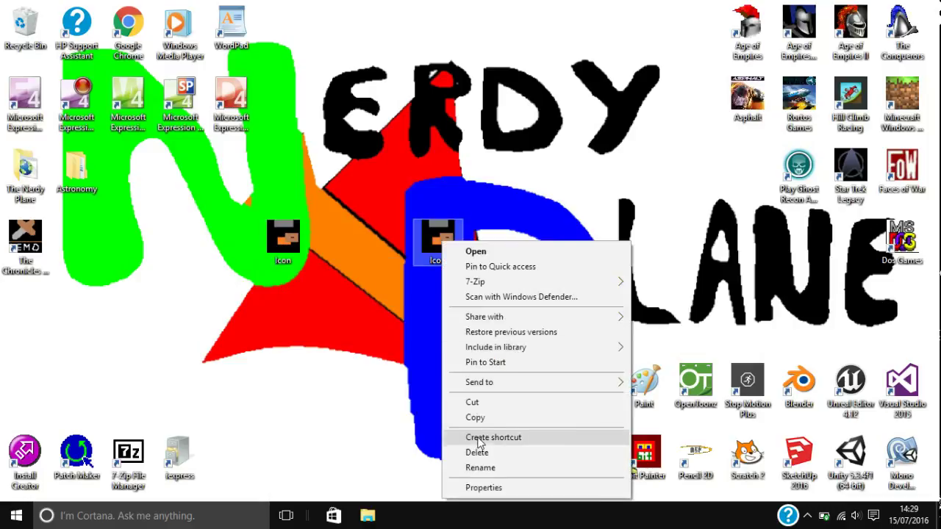
pyautogui.click(479, 460)
pyautogui.press('Delete')
pyautogui.click(523, 311)
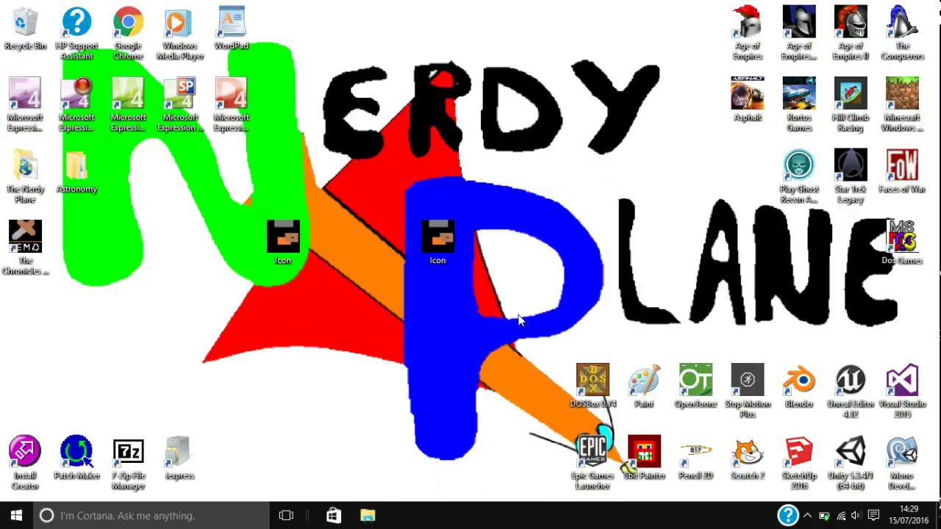
# Send Icon.ico to the Recycle Bin, then empty the Recycle Bin.
pyautogui.rightClick(279, 238)
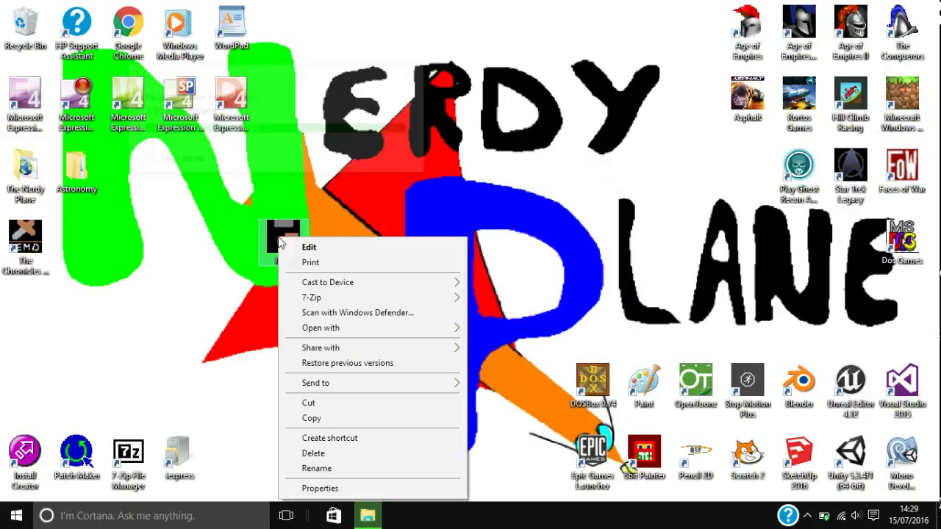
pyautogui.click(330, 453)
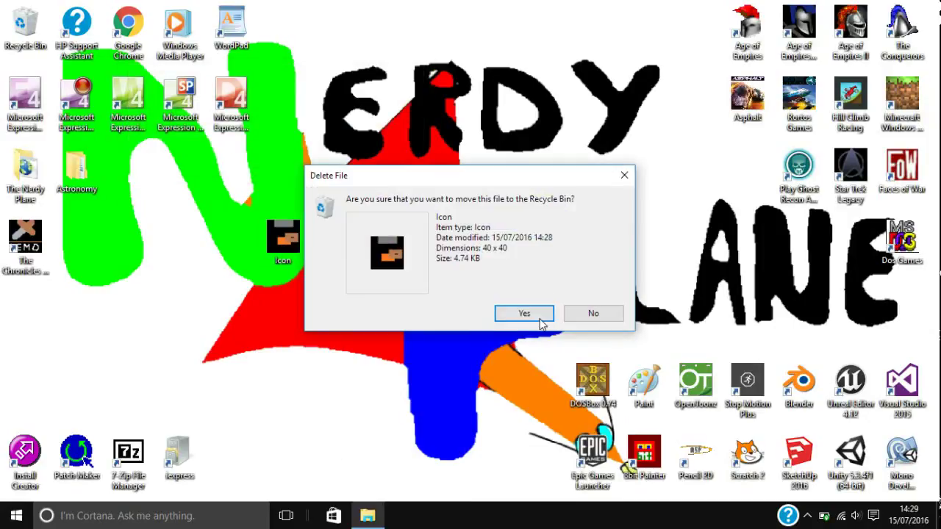
pyautogui.click(533, 314)
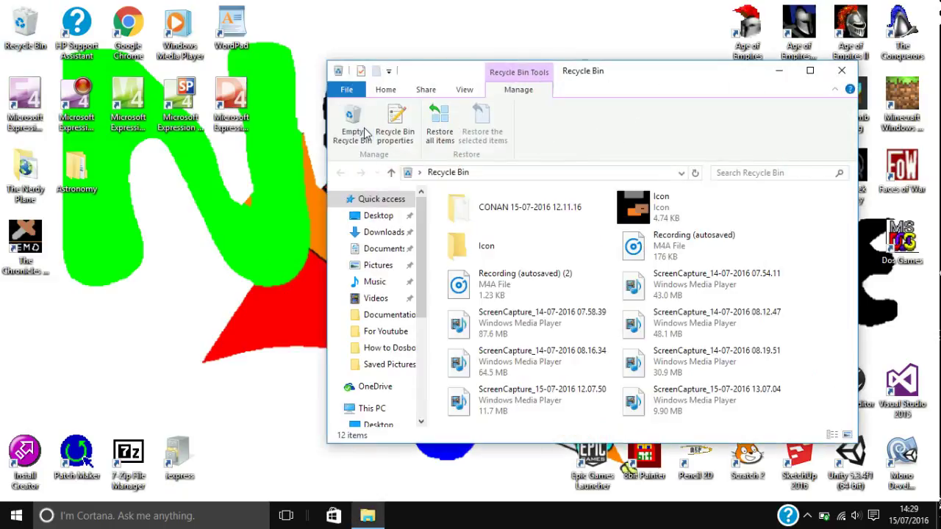
pyautogui.click(352, 126)
pyautogui.click(524, 269)
pyautogui.click(842, 70)
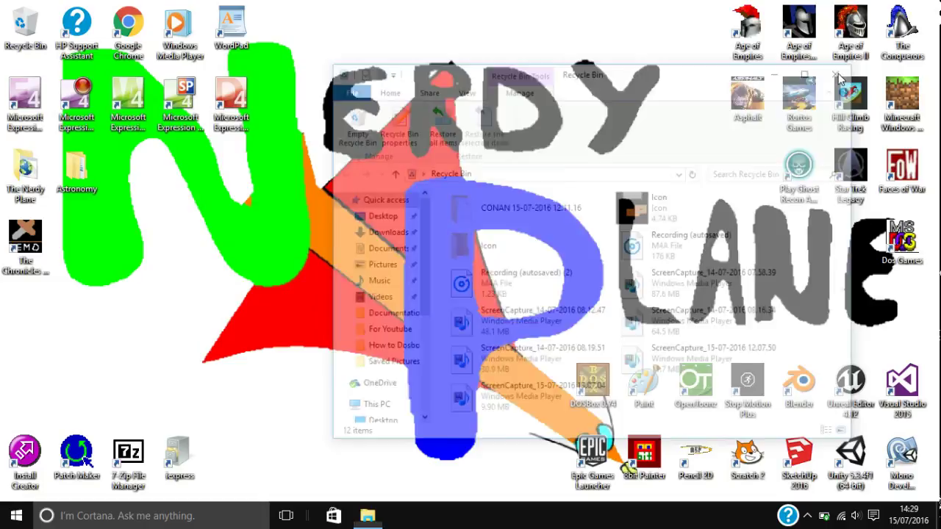